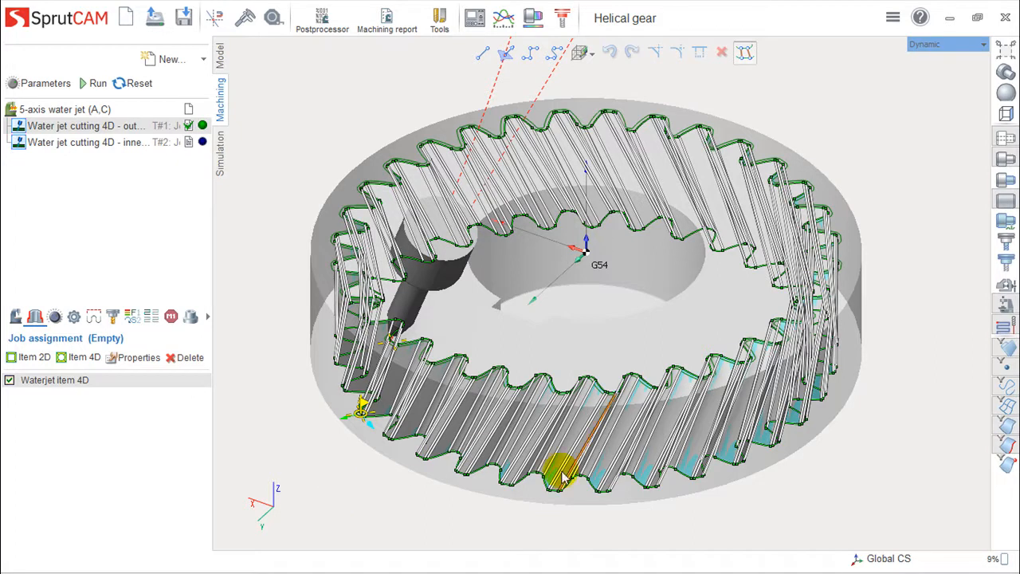
# Step: Show the setup parameters of the outer water jet operation and inspect the helical gear from several angles
pyautogui.moveTo(850, 519); pyautogui.dragTo(874, 480, button='right')
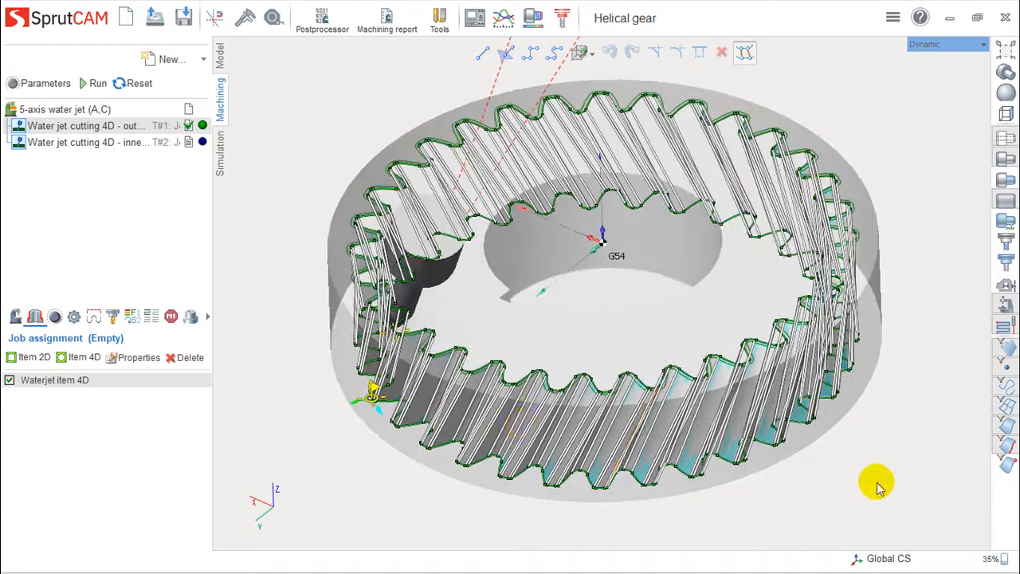
pyautogui.click(16, 316)
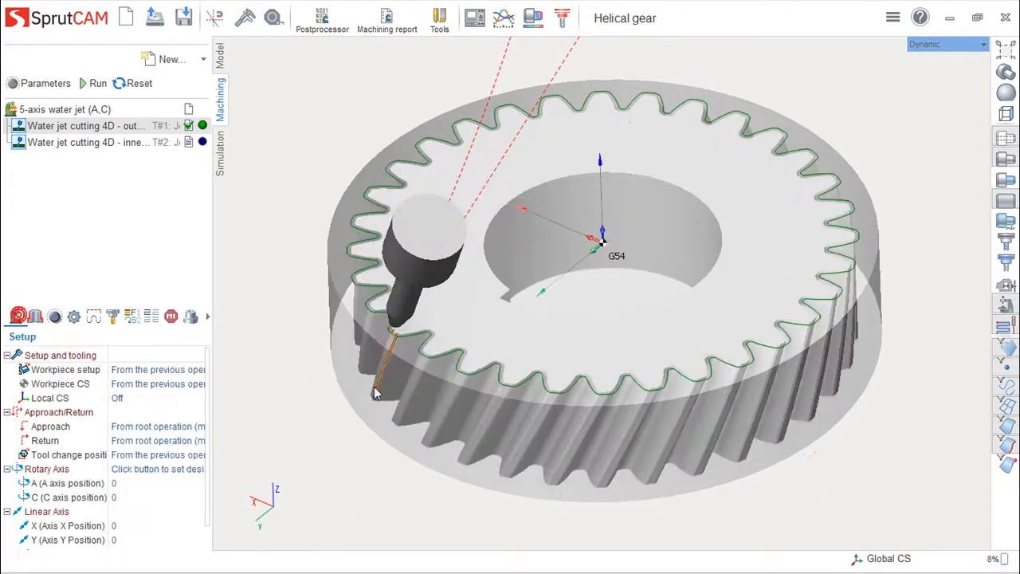
pyautogui.moveTo(832, 471); pyautogui.dragTo(828, 462, button='right')
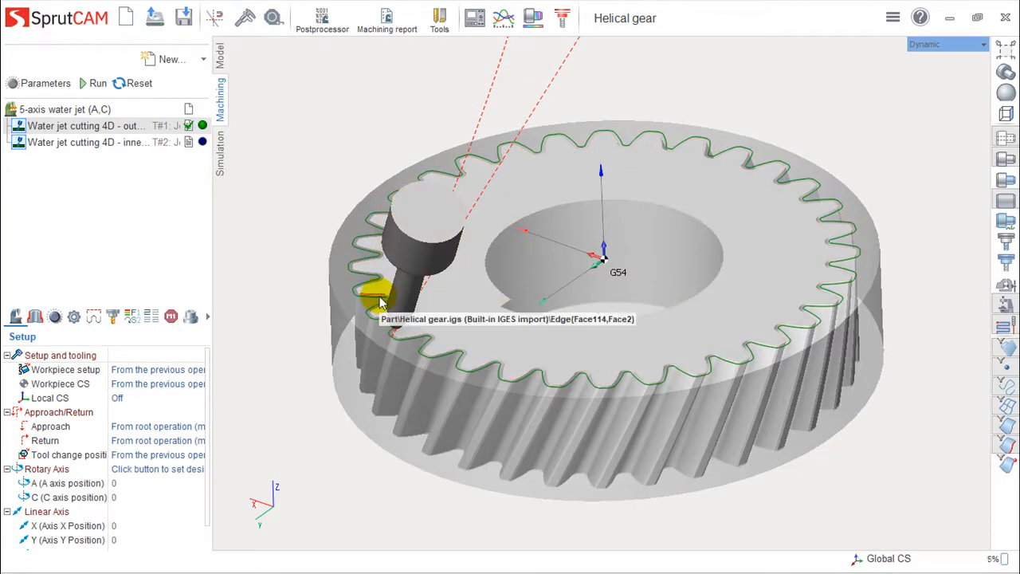
pyautogui.moveTo(496, 406); pyautogui.dragTo(528, 421, button='right')
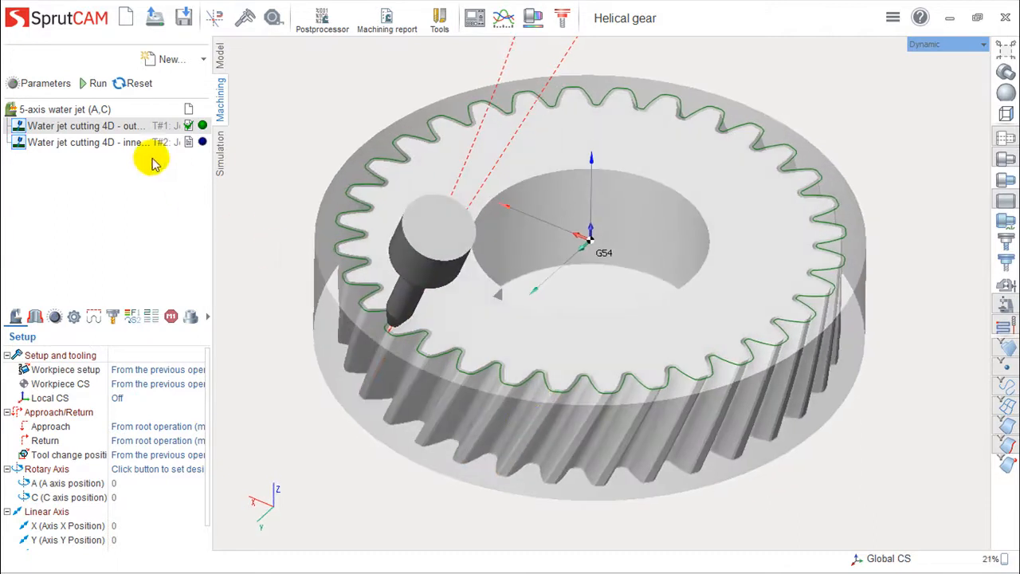
# Step: Open the parameters of the outer helic water jet cutting 4D operation and review its jet cutter tool
pyautogui.doubleClick(64, 132)
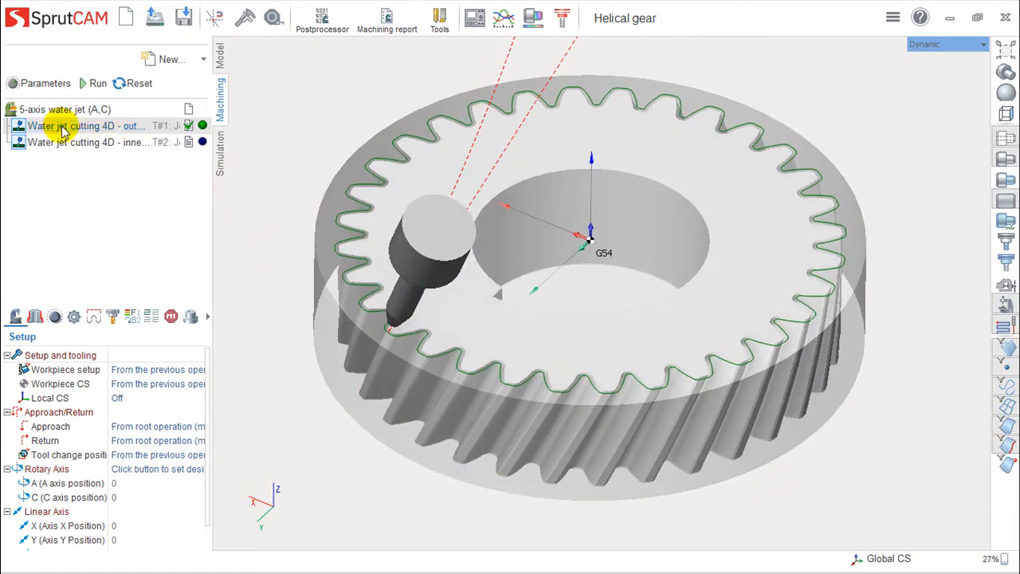
pyautogui.click(48, 58)
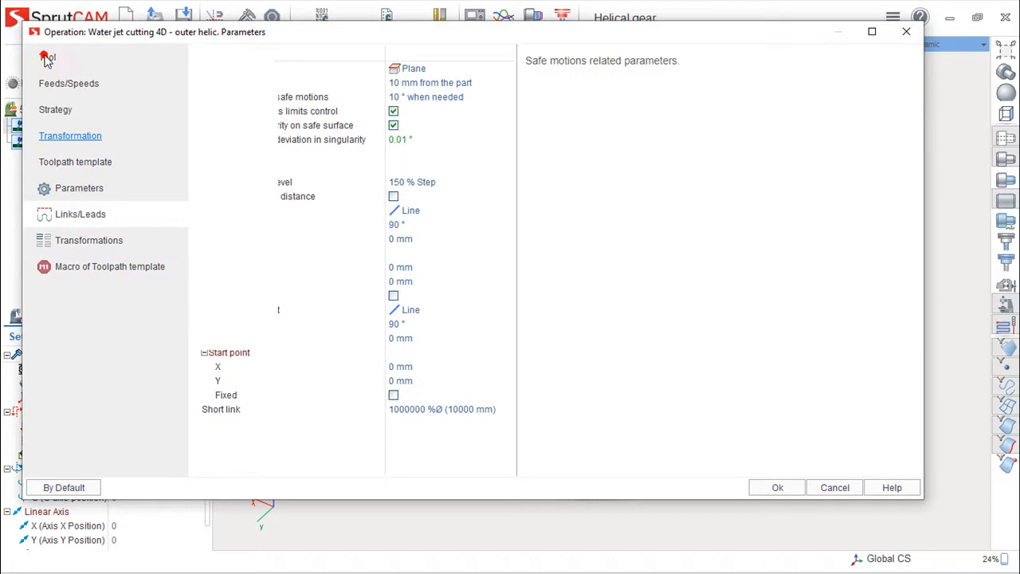
pyautogui.click(490, 252)
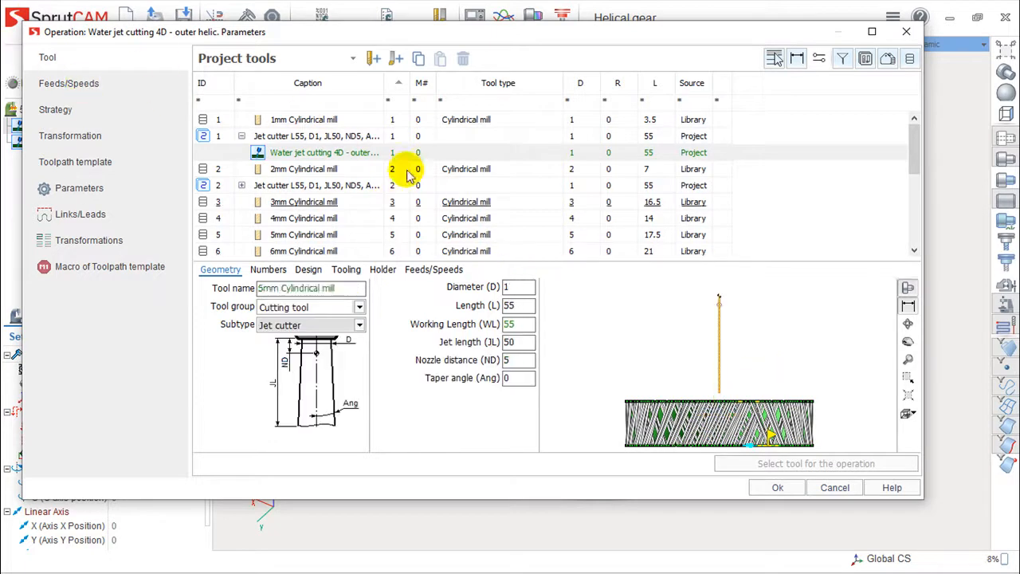
# Step: Review the feeds and speeds technology parameters, including wire diameter, surface finish, and the workpiece and wire material options
pyautogui.click(63, 83)
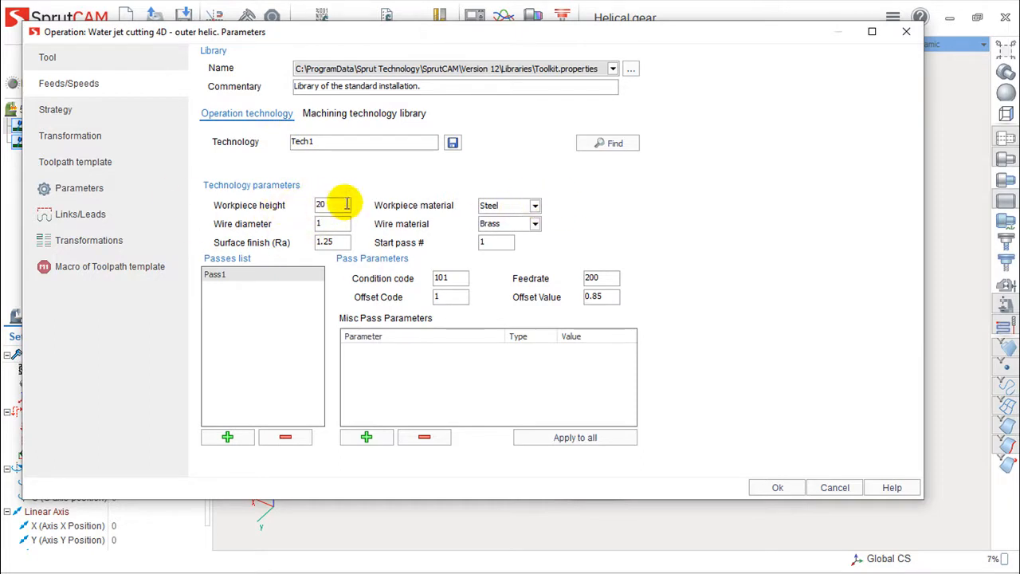
pyautogui.doubleClick(332, 223)
pyautogui.click(338, 224)
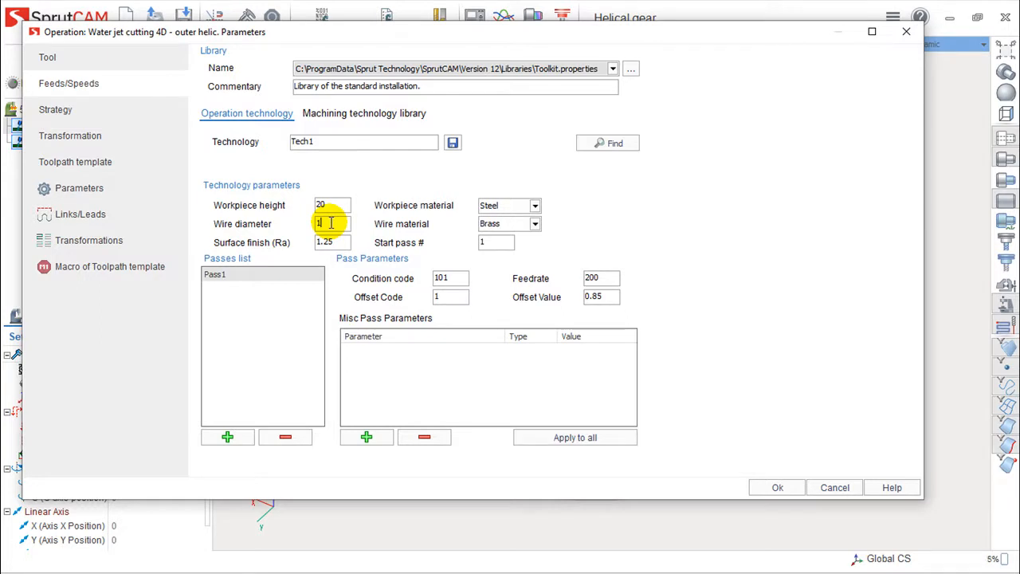
pyautogui.moveTo(342, 243); pyautogui.dragTo(311, 249)
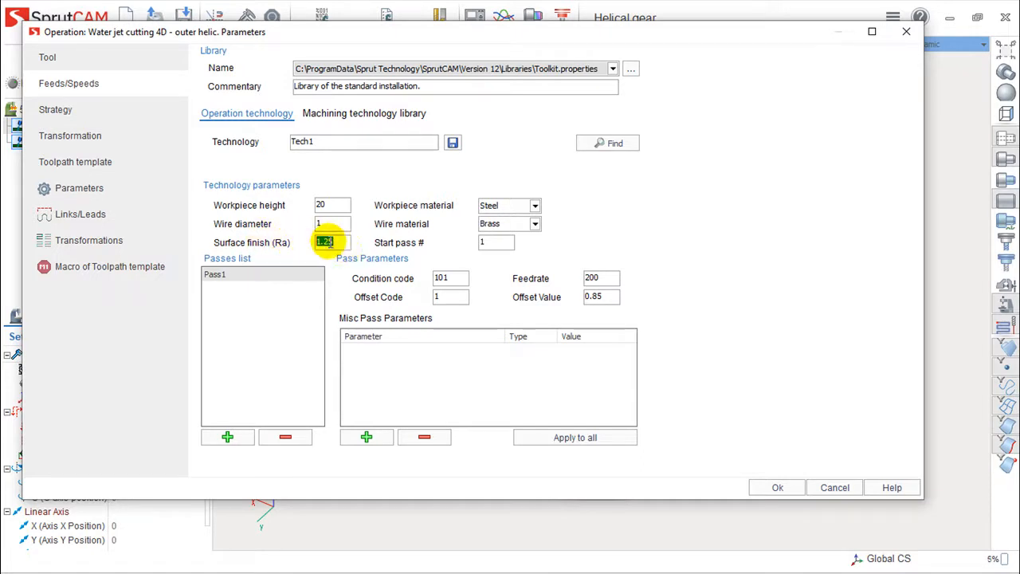
pyautogui.click(536, 206)
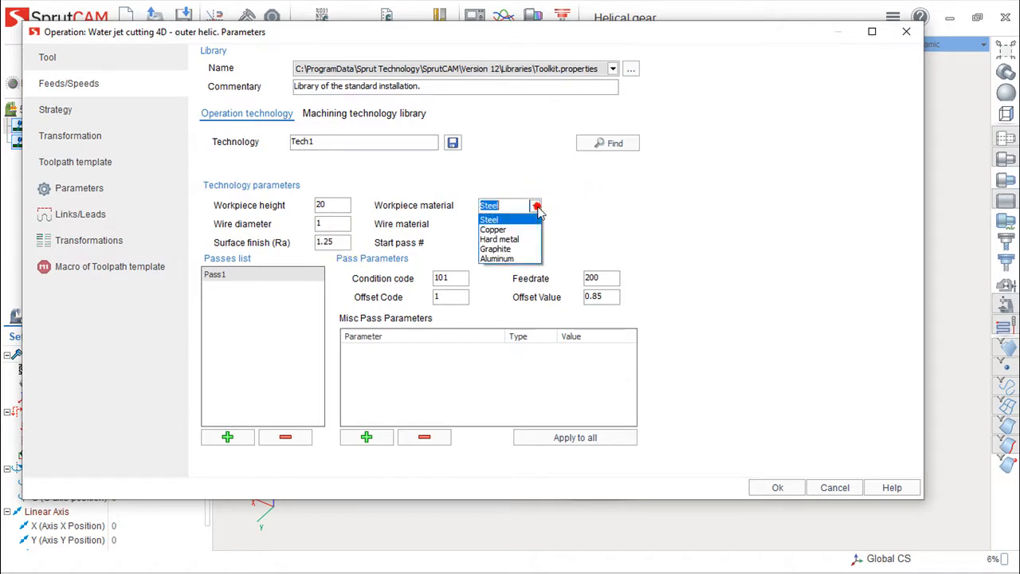
pyautogui.click(535, 206)
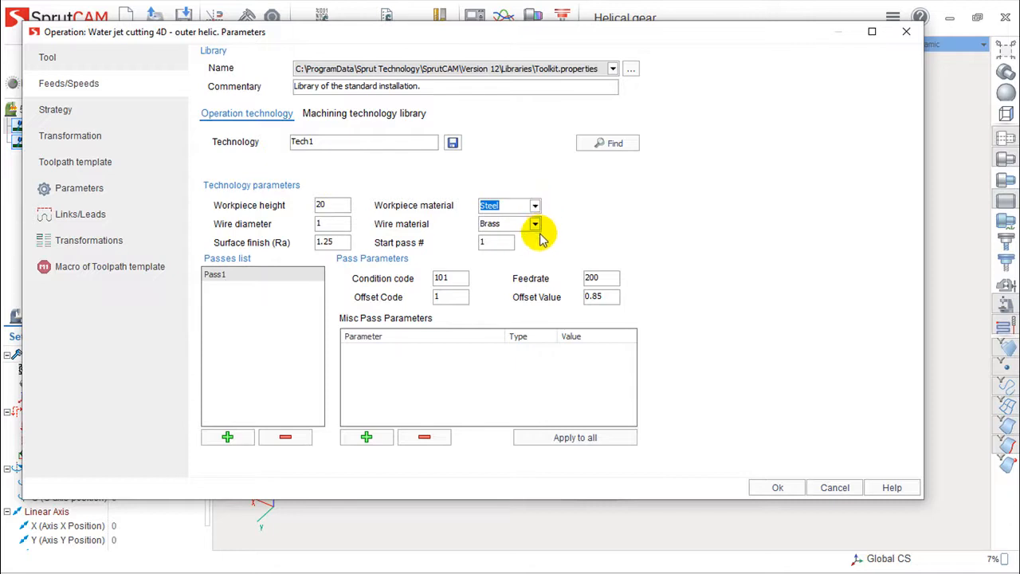
pyautogui.click(535, 224)
pyautogui.click(537, 224)
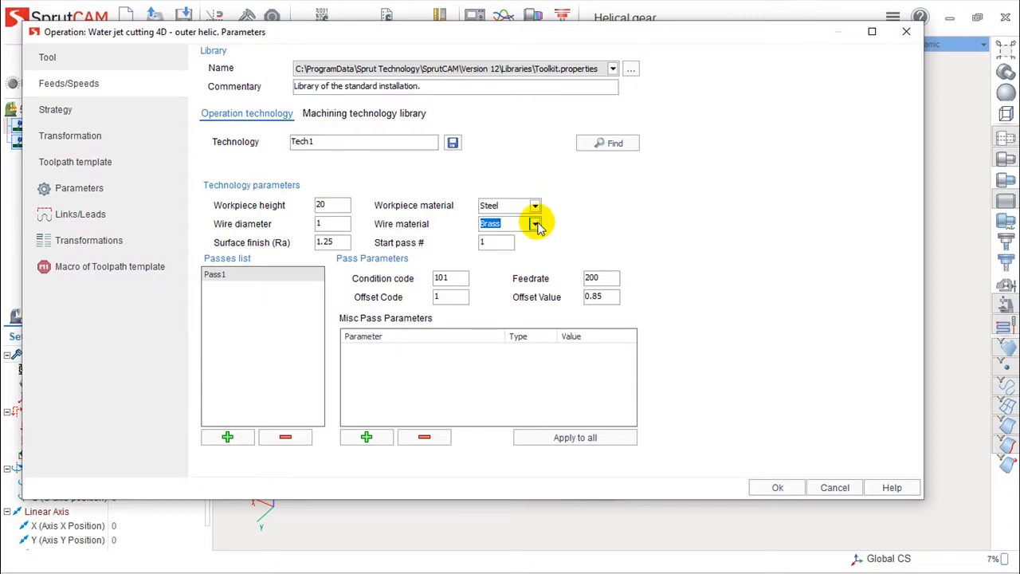
# Step: Check the start pass number and add two more passes to the passes list
pyautogui.click(495, 241)
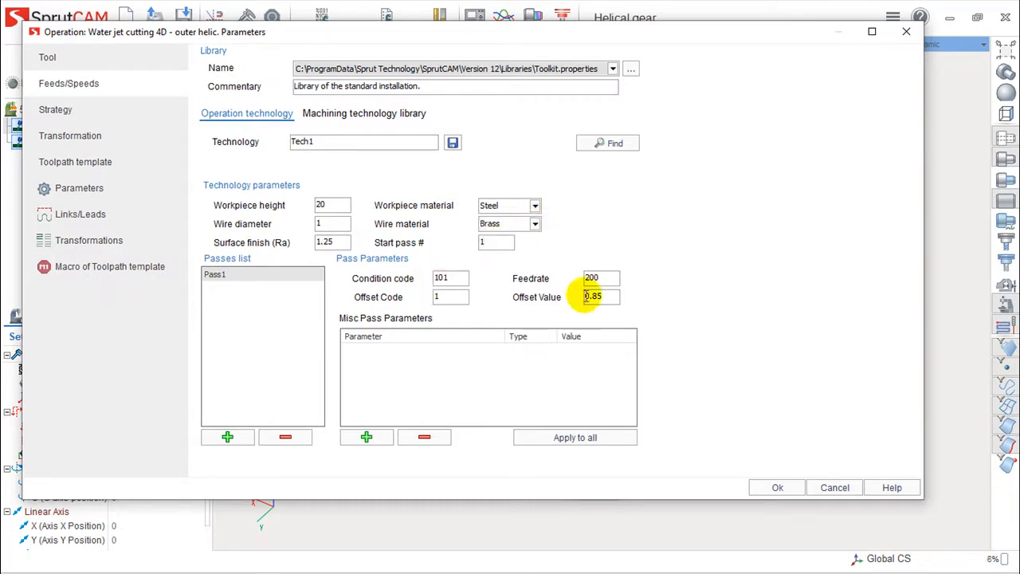
pyautogui.click(226, 438)
pyautogui.click(228, 438)
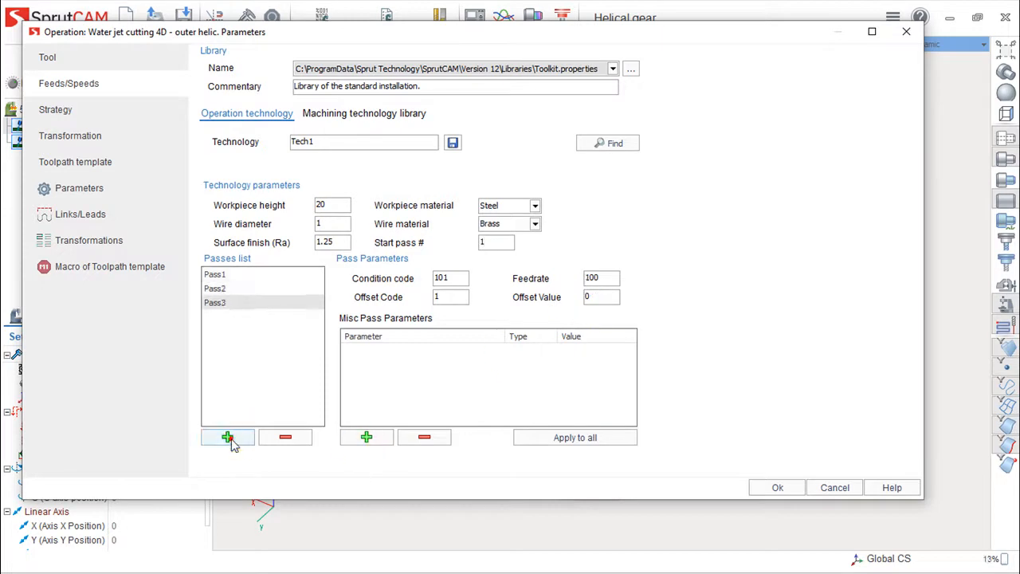
# Step: In the strategy settings, try toggling reverse machining direction and the after-bridge stop command, and enable bridges
pyautogui.click(56, 111)
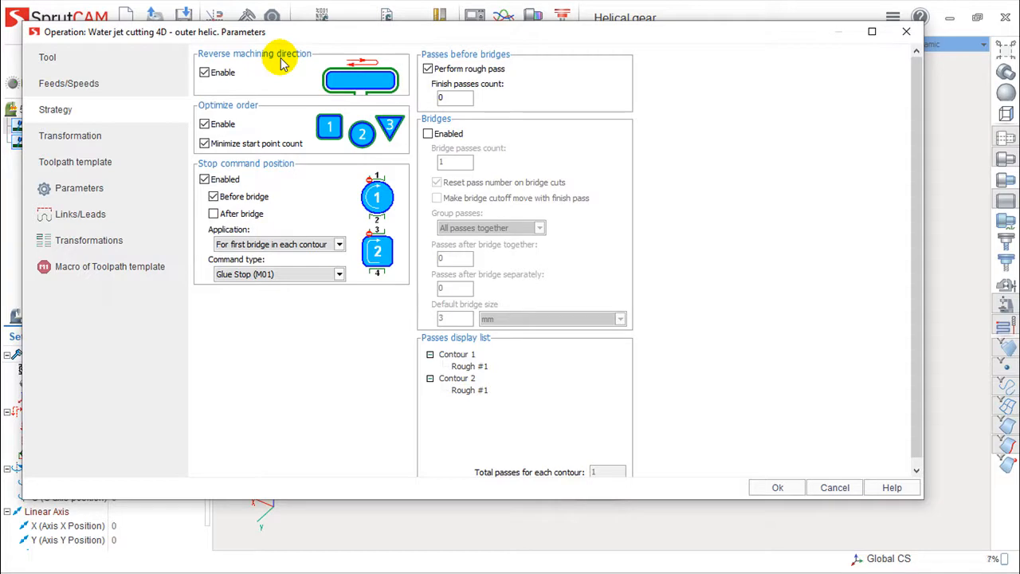
pyautogui.click(204, 73)
pyautogui.click(205, 72)
pyautogui.click(205, 72)
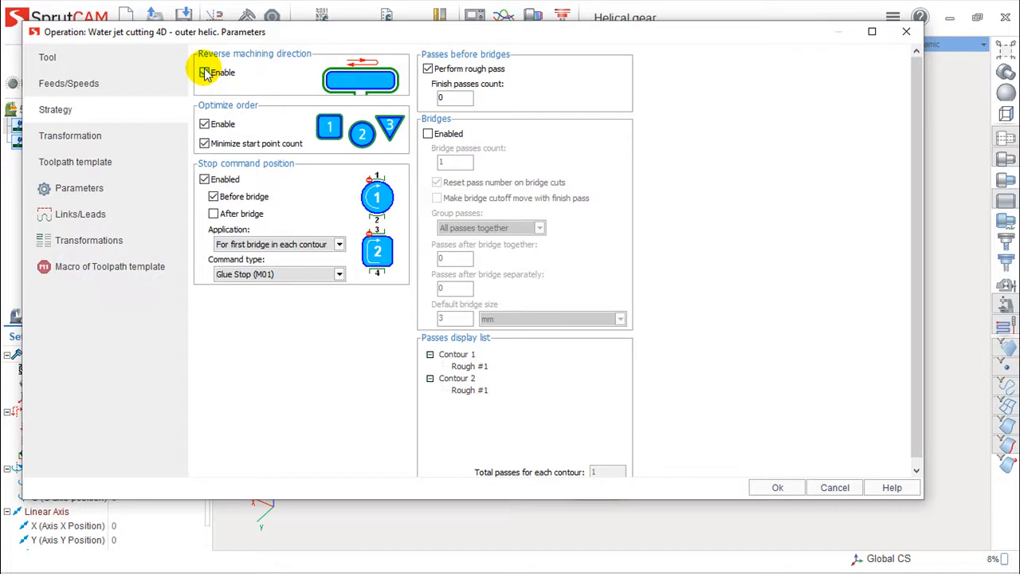
pyautogui.click(204, 72)
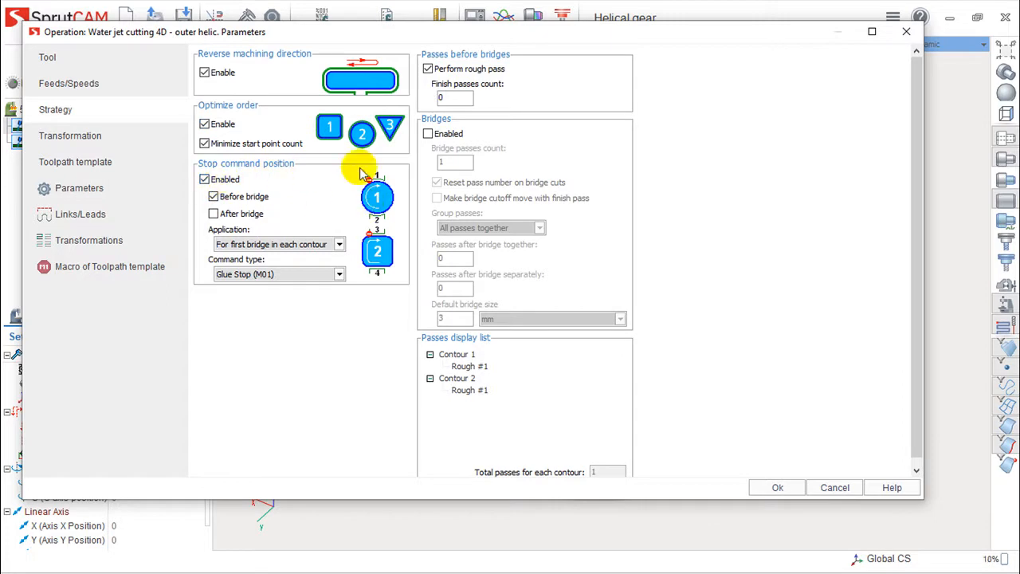
pyautogui.click(216, 214)
pyautogui.click(216, 215)
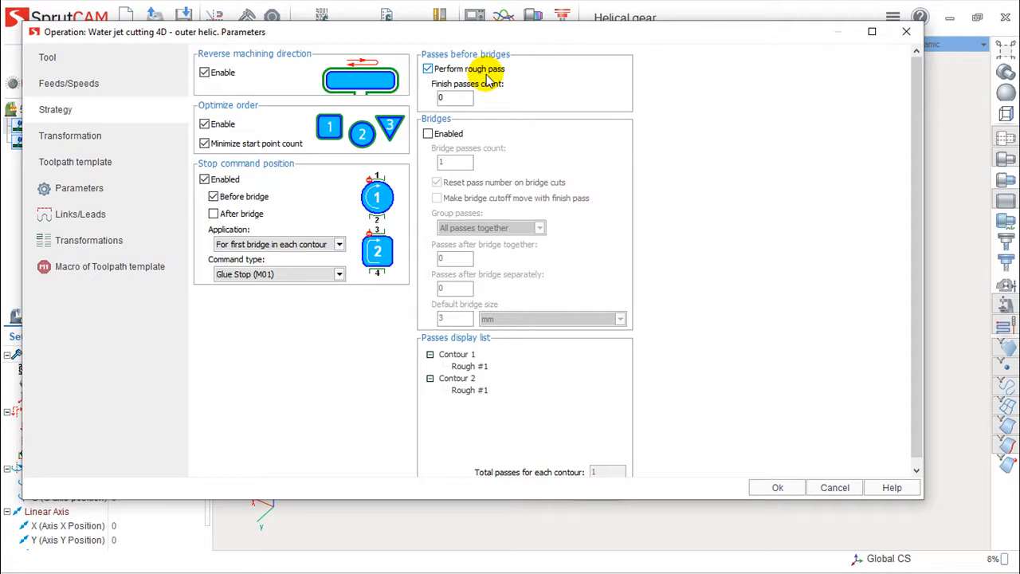
pyautogui.click(428, 133)
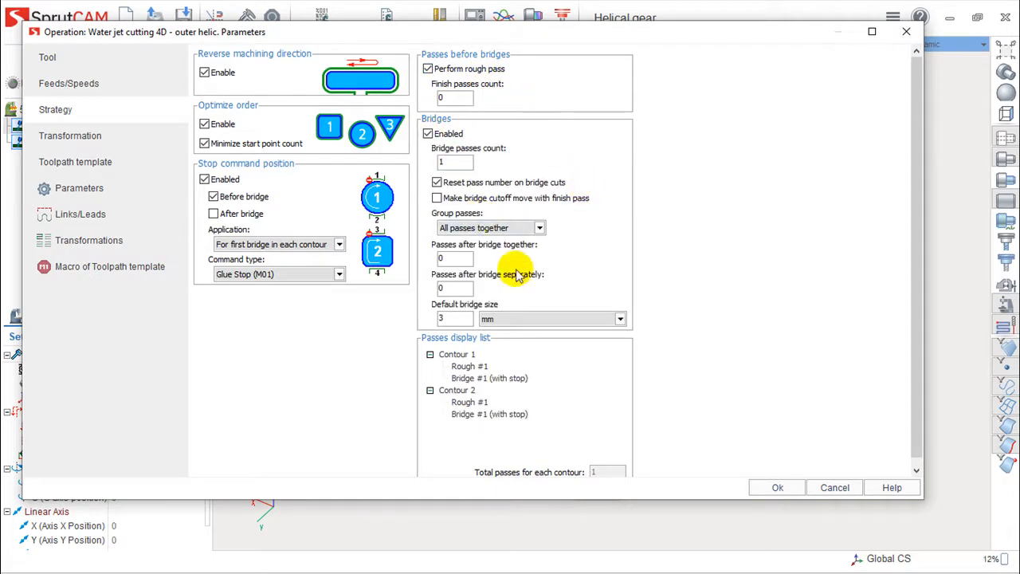
# Step: Try the two dimensional, level and round array multiply schemes in the operation's transformation settings
pyautogui.click(63, 137)
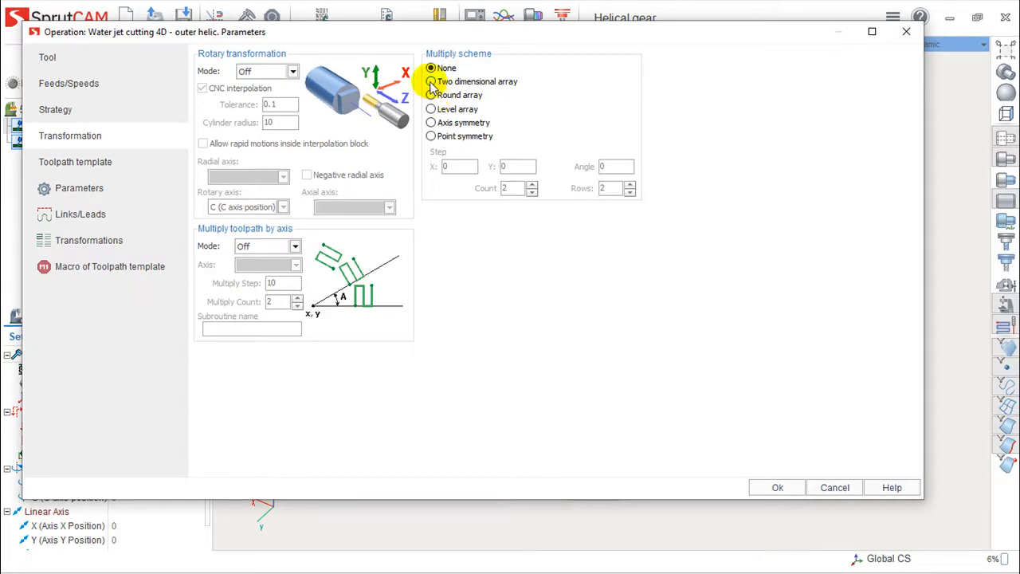
pyautogui.click(432, 83)
pyautogui.click(431, 109)
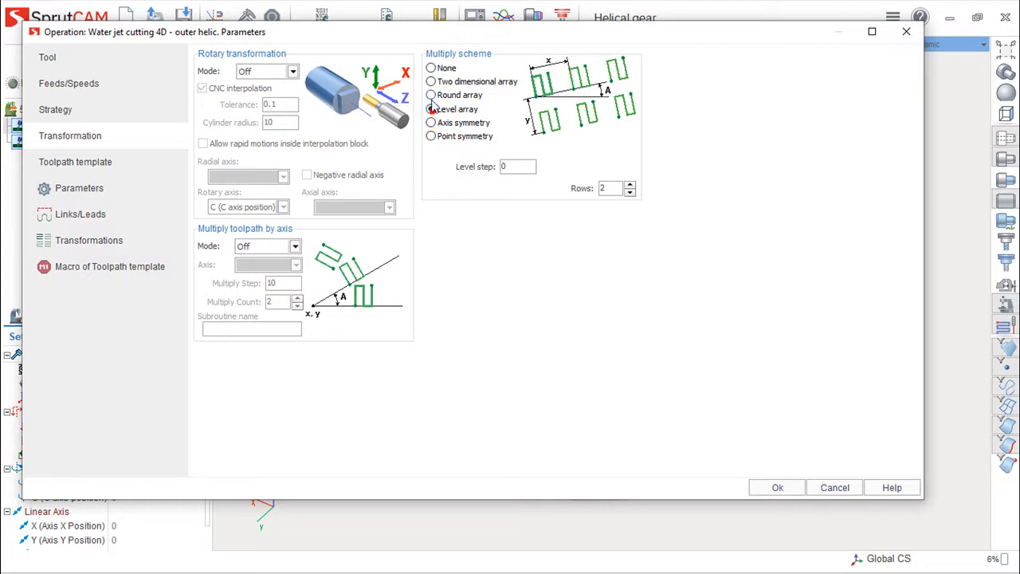
pyautogui.click(433, 95)
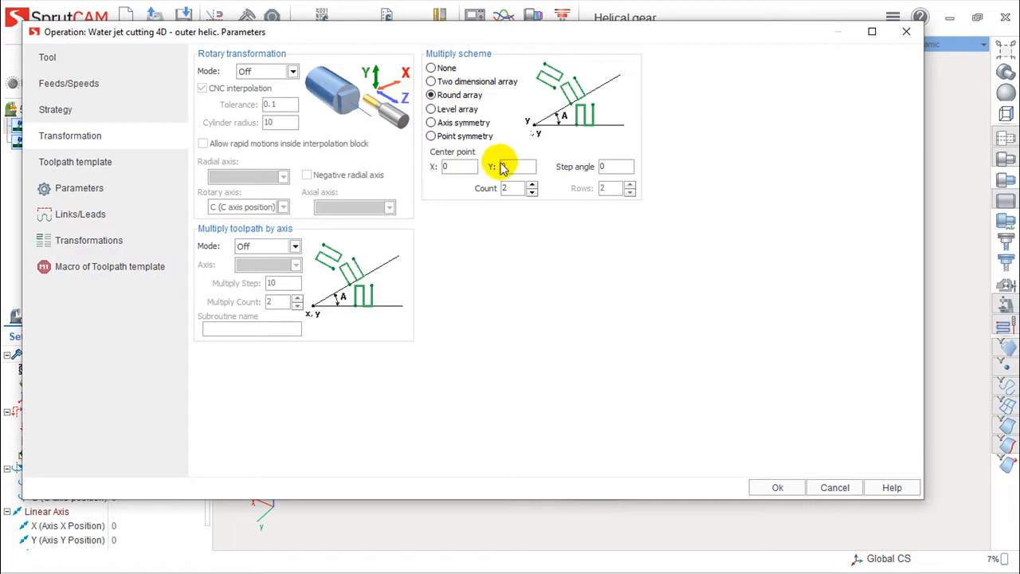
# Step: Review the tolerance, simulation and links/leads settings, expand the safe surface options, and close the operation parameters without saving
pyautogui.click(79, 188)
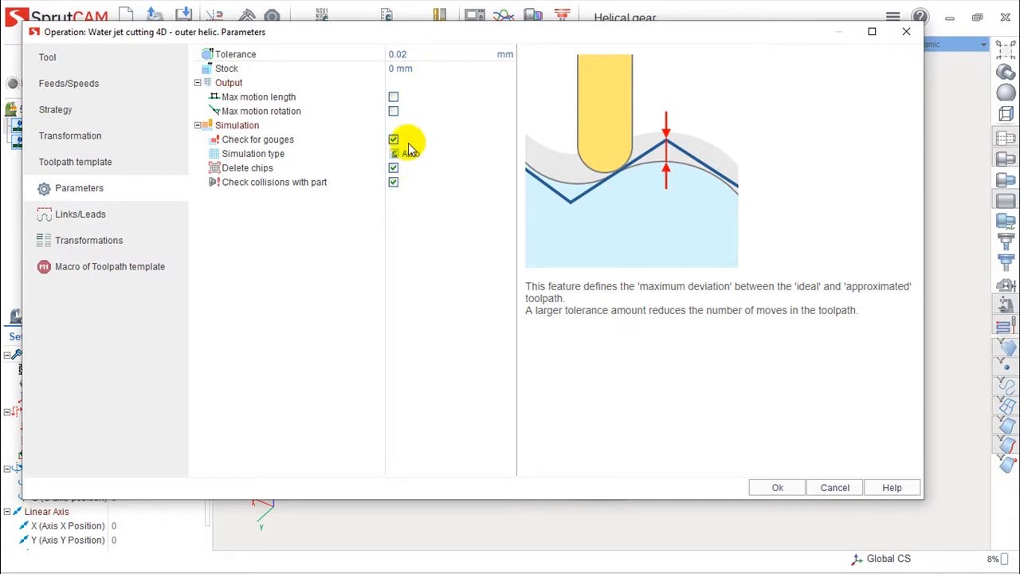
pyautogui.click(91, 214)
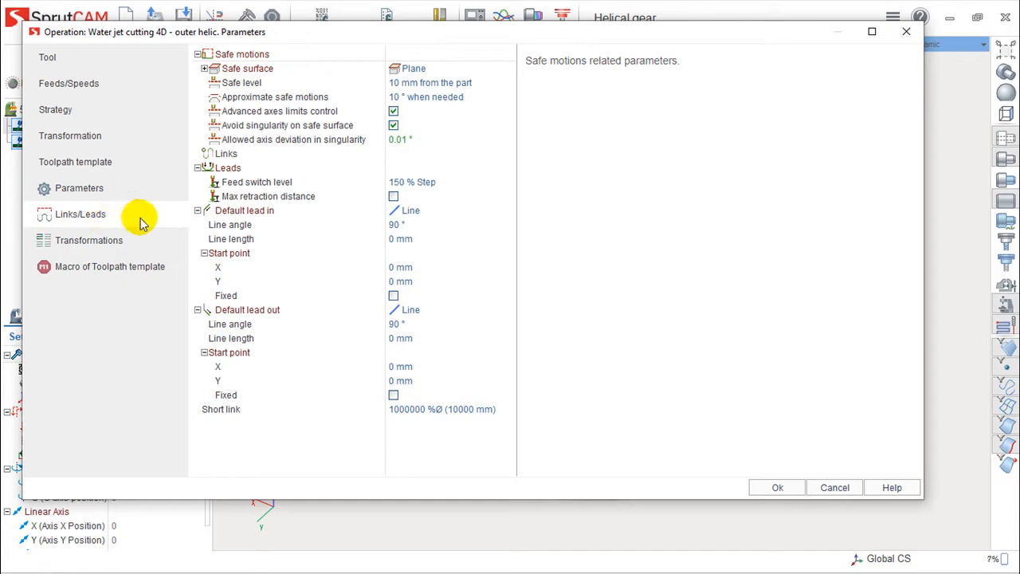
pyautogui.click(204, 69)
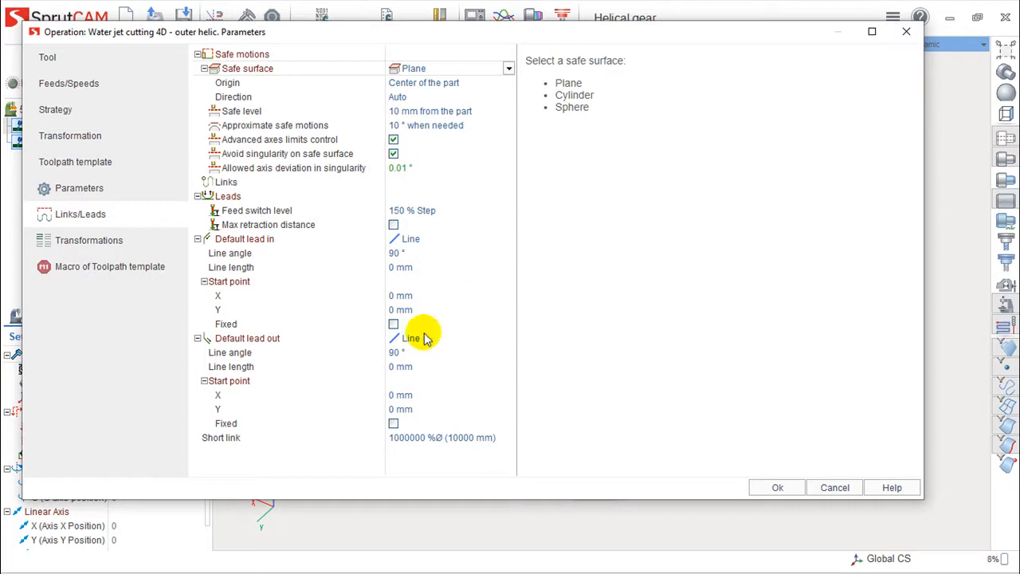
pyautogui.click(837, 487)
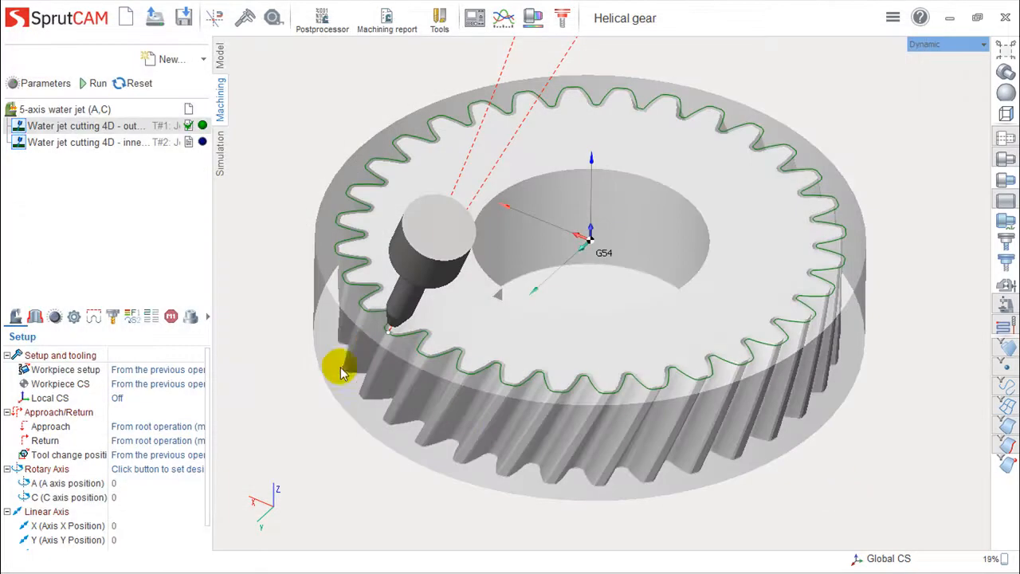
# Step: Show the outer operation's job assignment and examine the Waterjet item 4D curves on the gear from several angles
pyautogui.moveTo(641, 316); pyautogui.dragTo(640, 315, button='right')
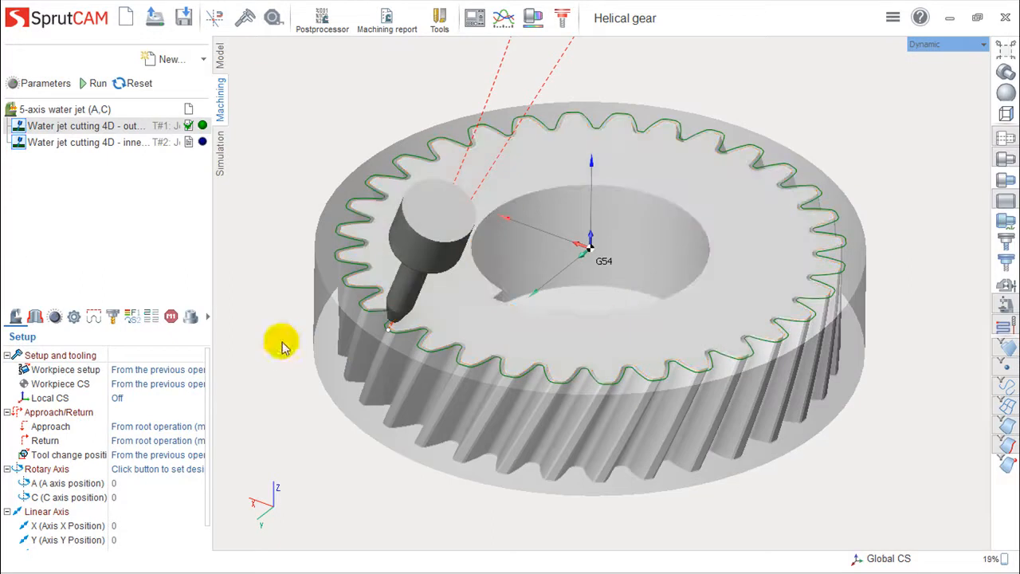
pyautogui.click(34, 316)
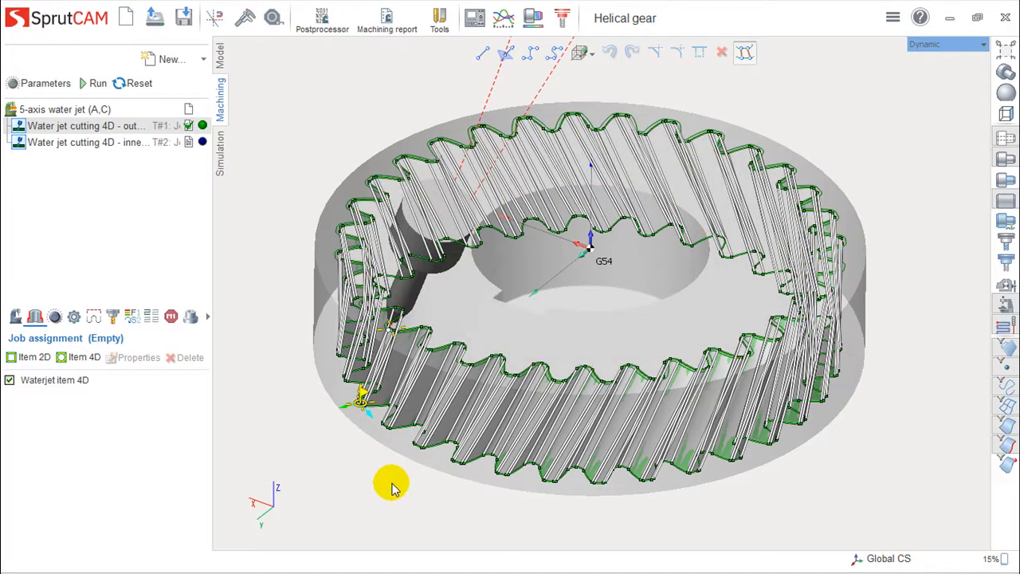
pyautogui.scroll(-1, 393, 483)
pyautogui.moveTo(726, 478); pyautogui.dragTo(780, 487, button='right')
pyautogui.moveTo(780, 486); pyautogui.dragTo(827, 439, button='middle')
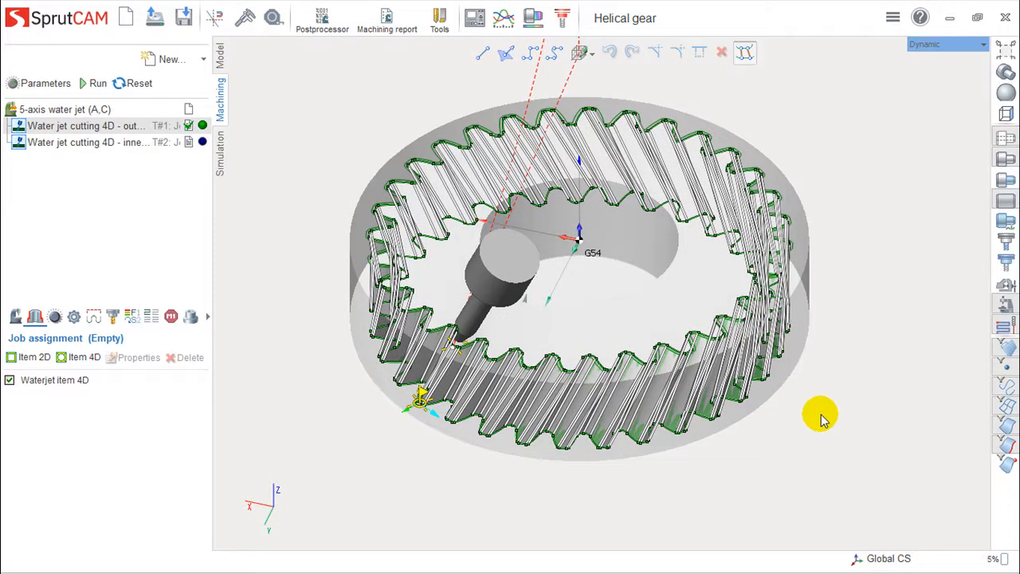
pyautogui.moveTo(652, 390)
pyautogui.mouseDown(button='right')
pyautogui.moveTo(645, 380)
pyautogui.moveTo(631, 386)
pyautogui.moveTo(645, 390)
pyautogui.mouseUp(button='right')
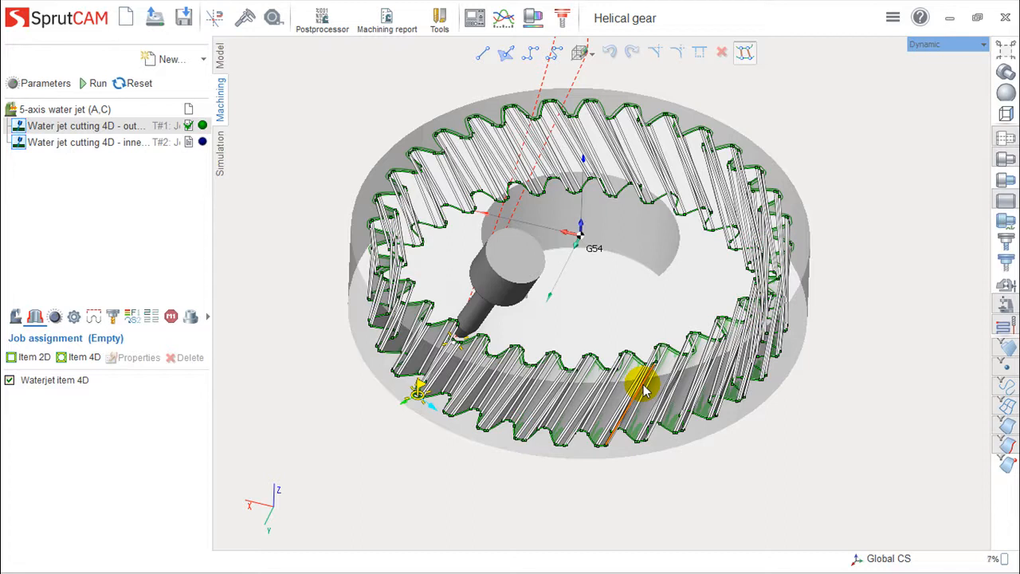
pyautogui.moveTo(644, 389)
pyautogui.mouseDown(button='middle')
pyautogui.moveTo(617, 350)
pyautogui.moveTo(647, 348)
pyautogui.moveTo(645, 370)
pyautogui.mouseUp(button='middle')
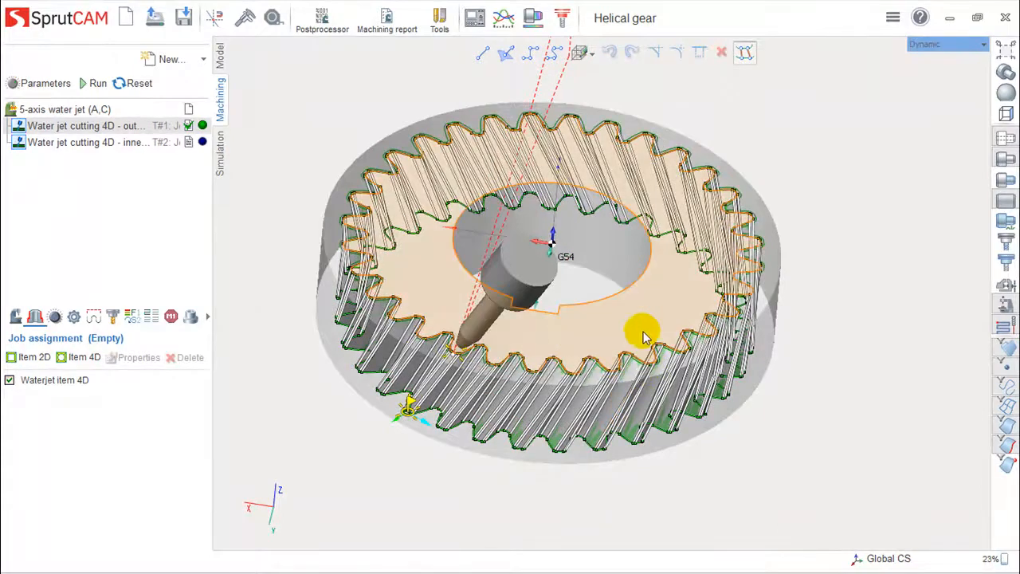
pyautogui.moveTo(778, 464); pyautogui.dragTo(777, 463, button='middle')
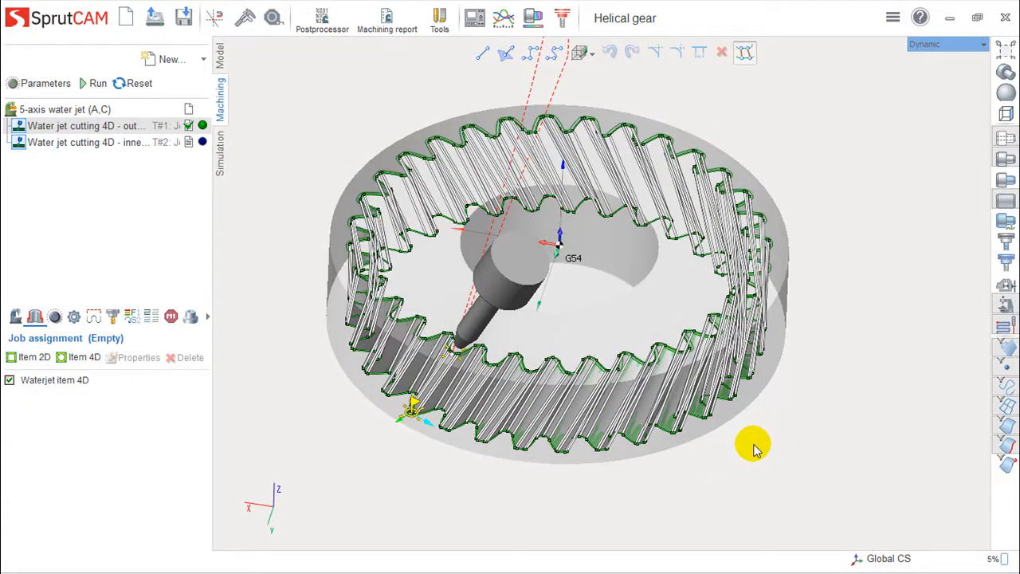